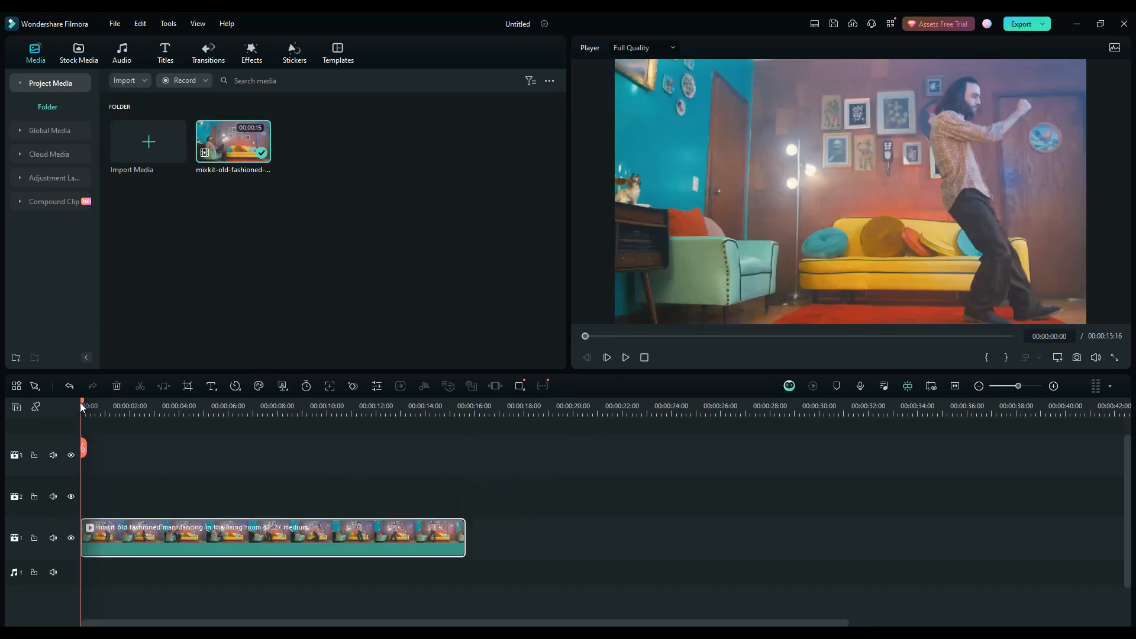
- Save a JPG snapshot of the video frame at 00:00:01:21 to D:/VIDEO/PROJECT
drag(80, 404, 108, 418)
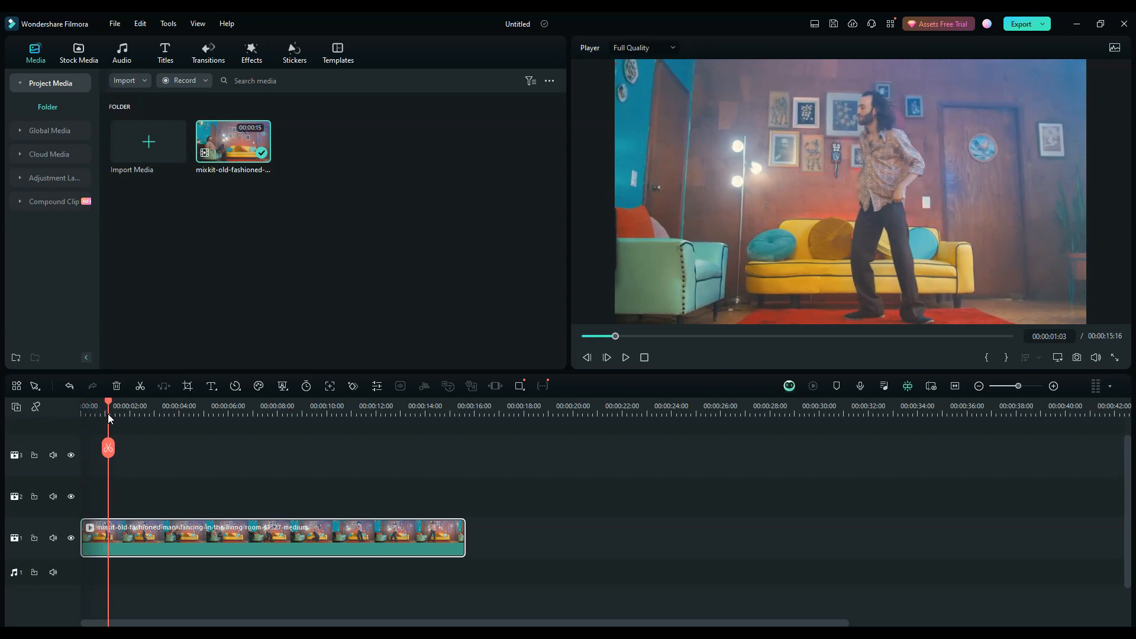
drag(108, 414, 126, 424)
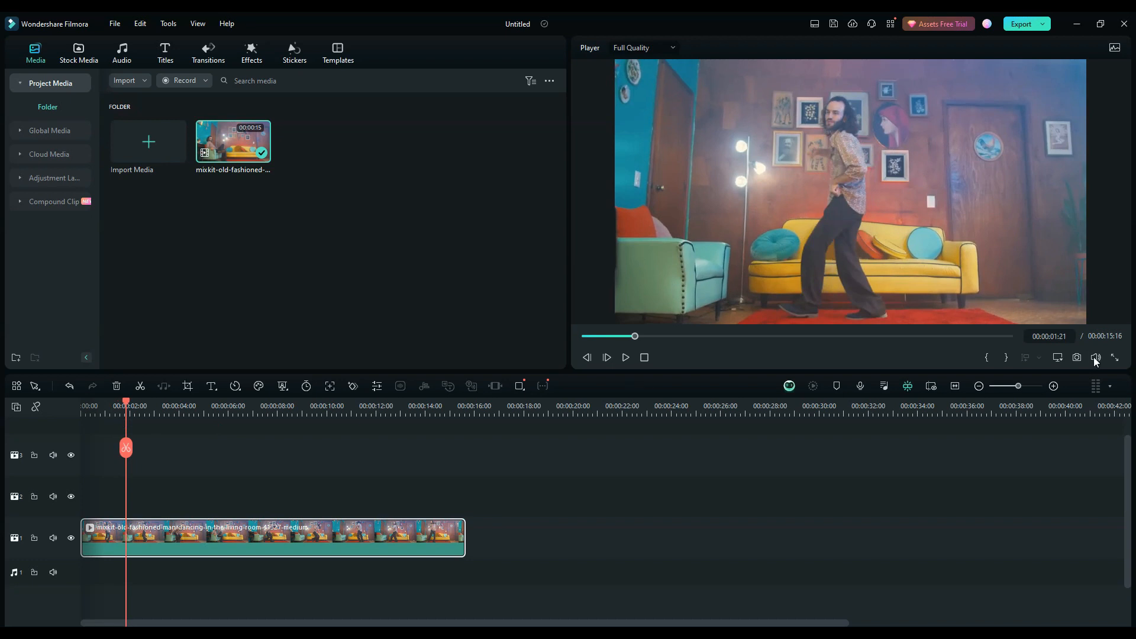
click(1077, 358)
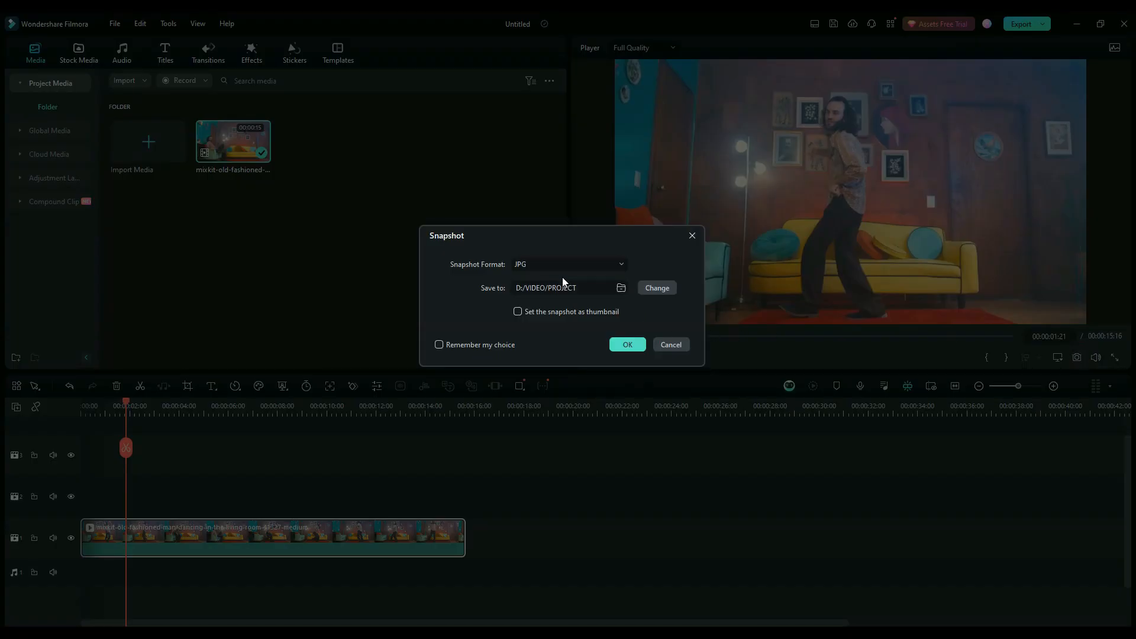
click(546, 267)
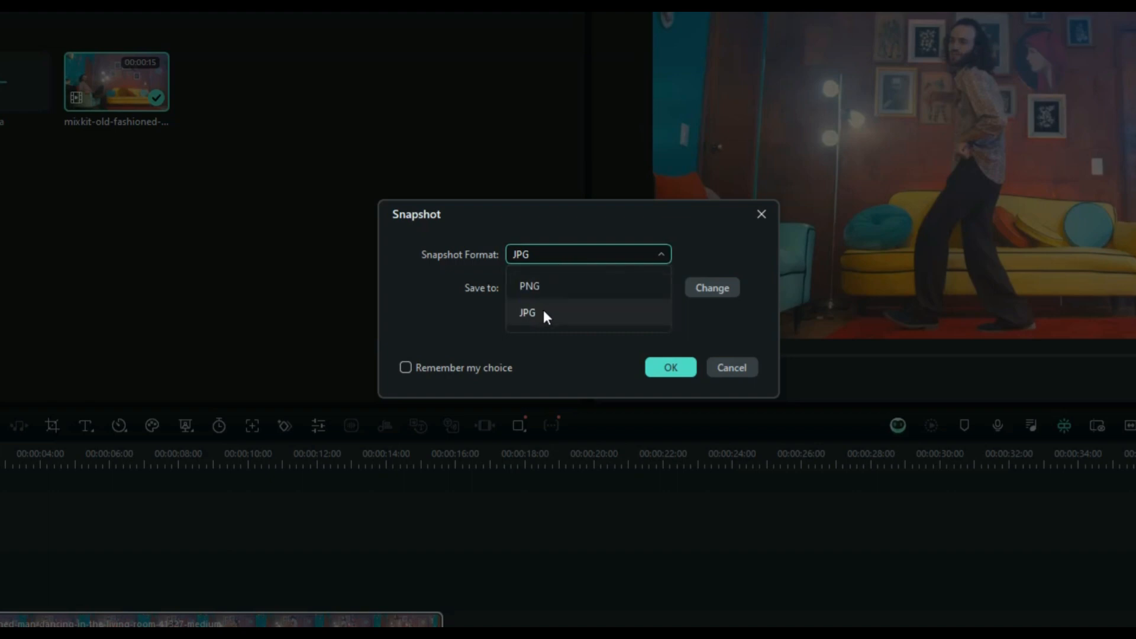
click(544, 313)
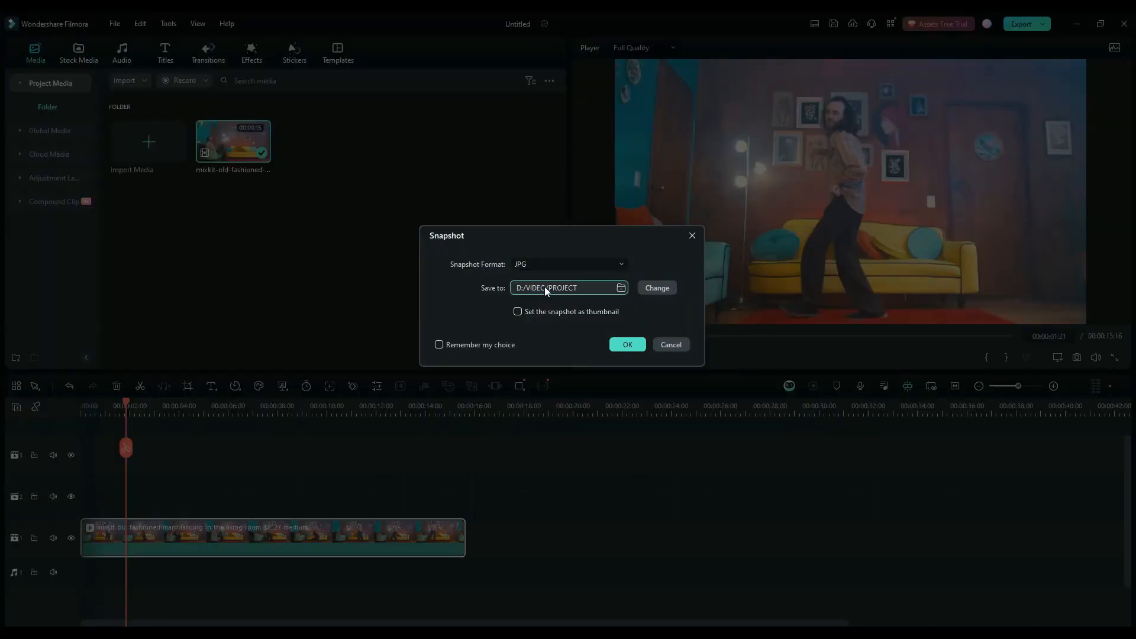
click(633, 348)
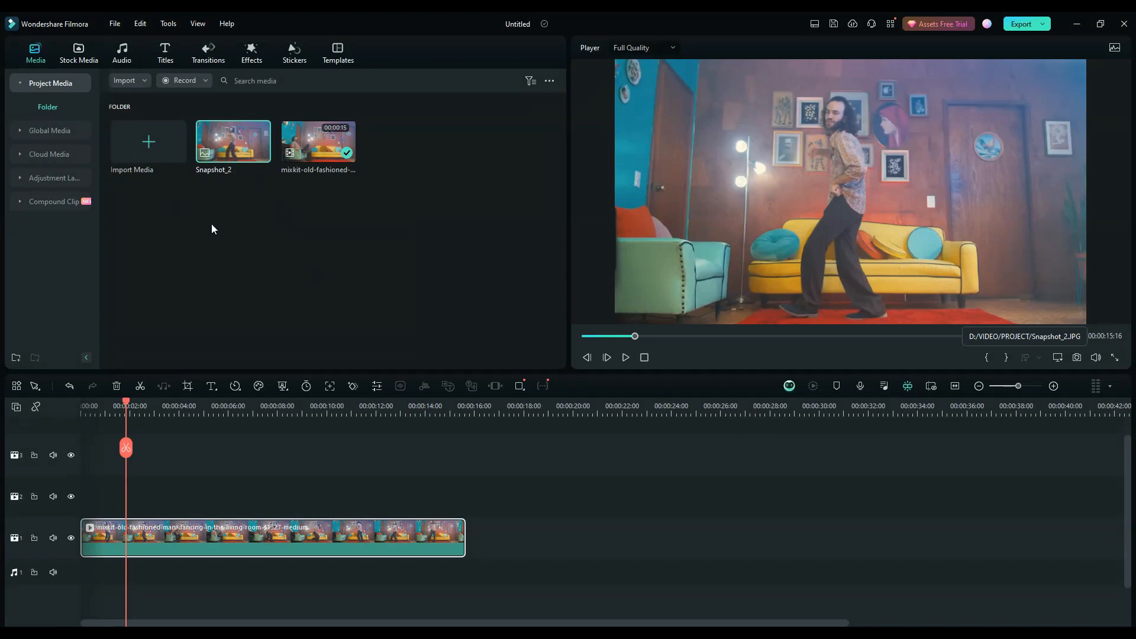
- Place Snapshot_2 on video track 2 at the timeline start and trim it to end at 00:00:01:21
drag(225, 155, 81, 502)
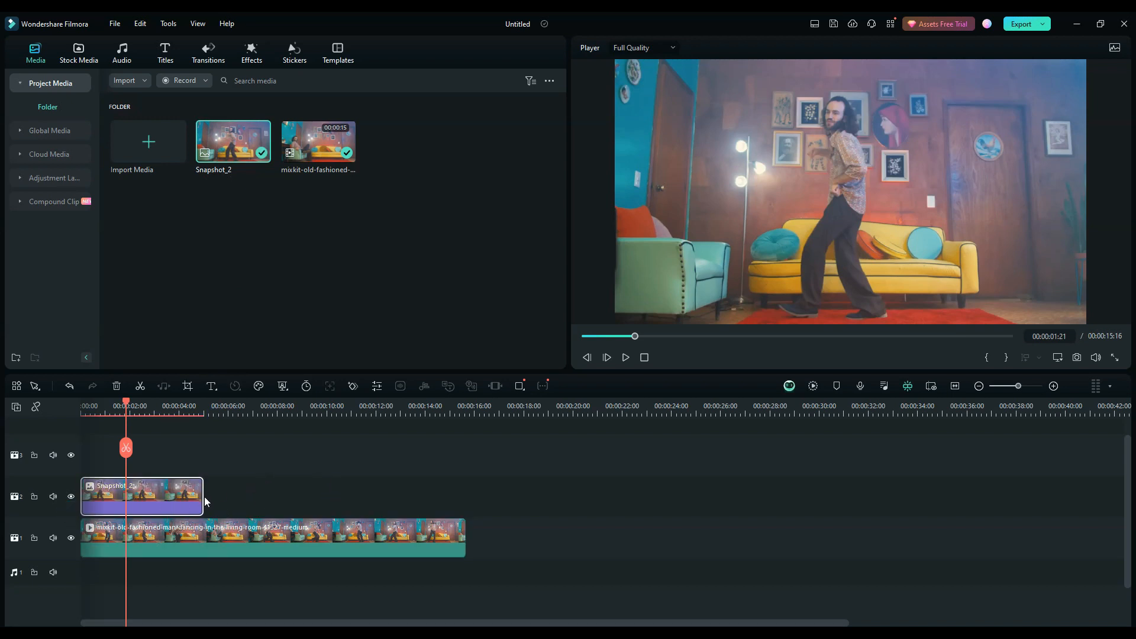
drag(203, 497, 125, 504)
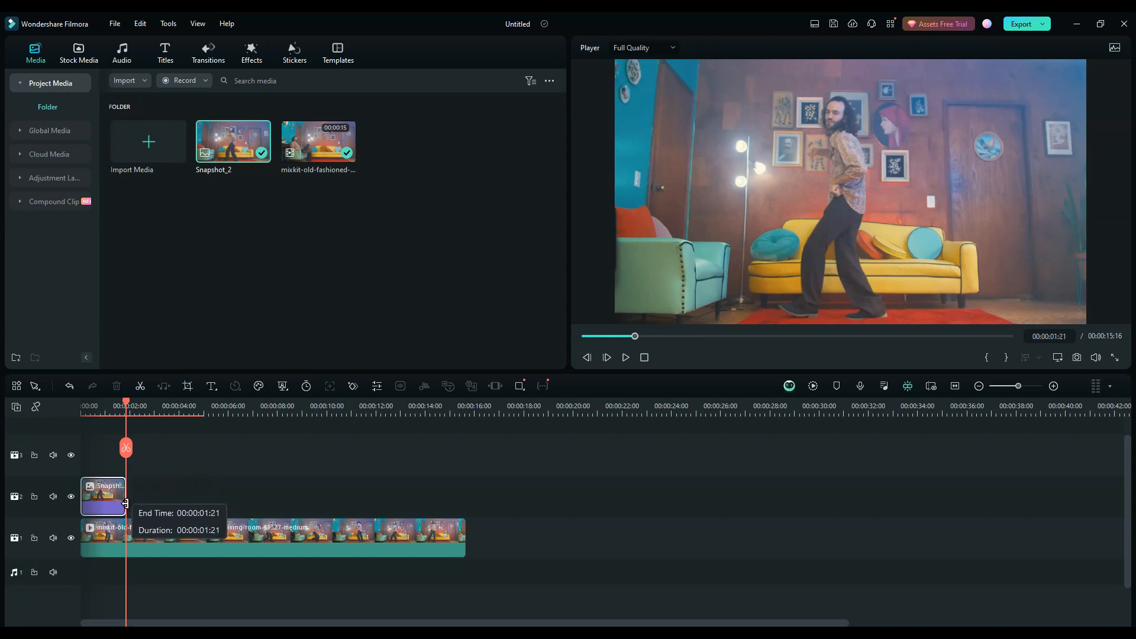
drag(126, 503, 125, 504)
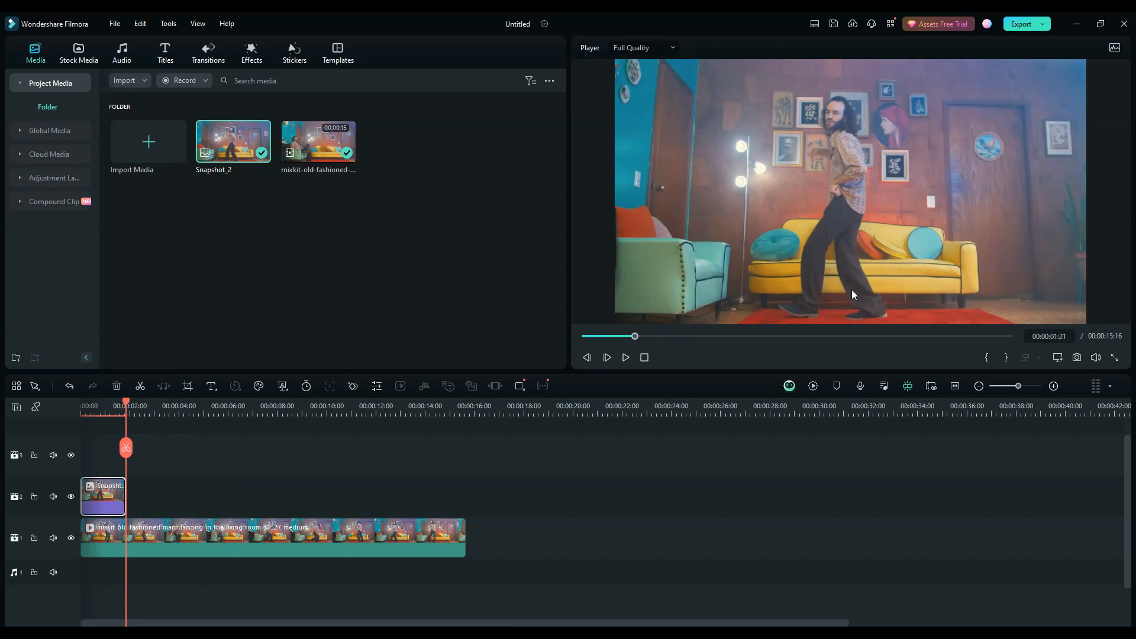
- Enable Smart Cutout on the Snapshot_2 clip, brush over the standing man and preview the selection with Transparency Black
double_click(108, 491)
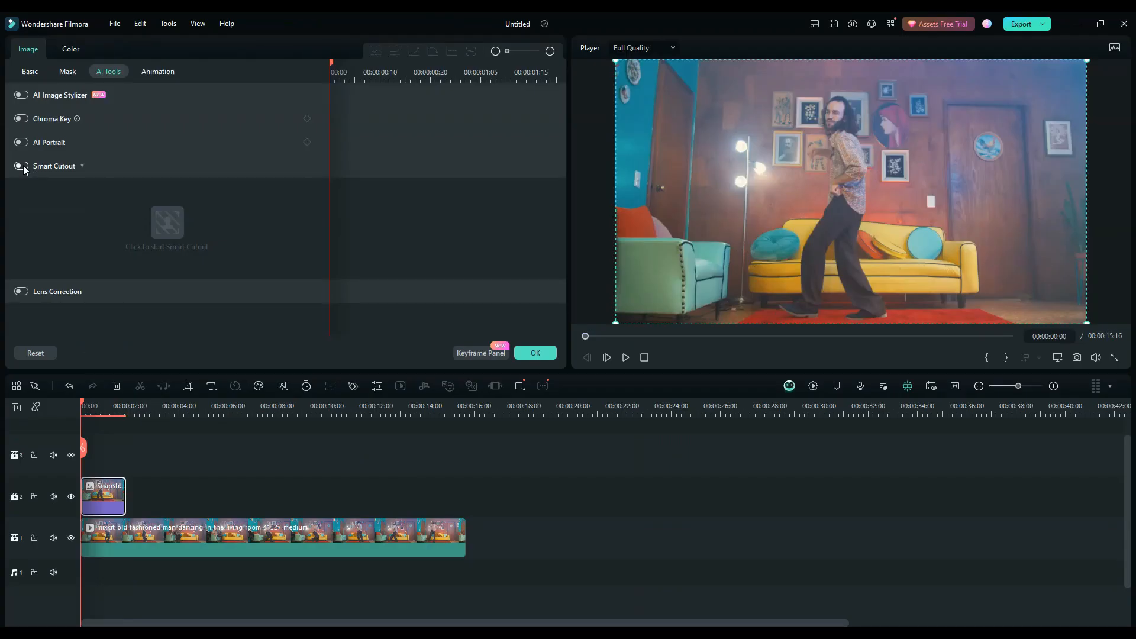
click(22, 166)
click(164, 229)
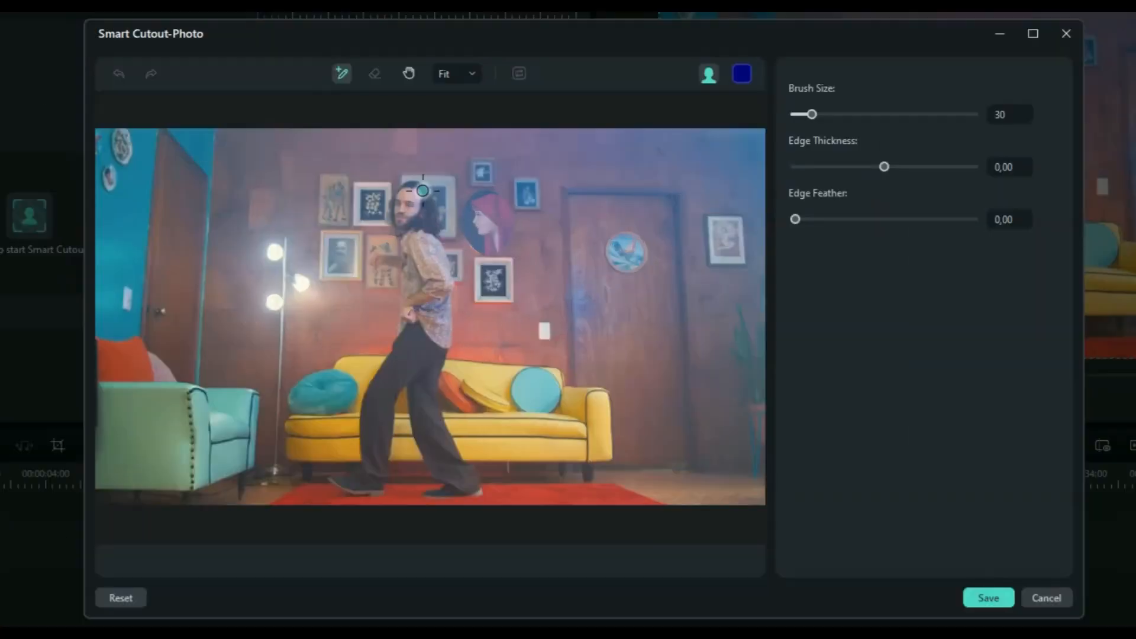
mouse_move(408, 189)
mouse_down()
mouse_move(436, 309)
mouse_move(373, 412)
mouse_move(367, 461)
mouse_up()
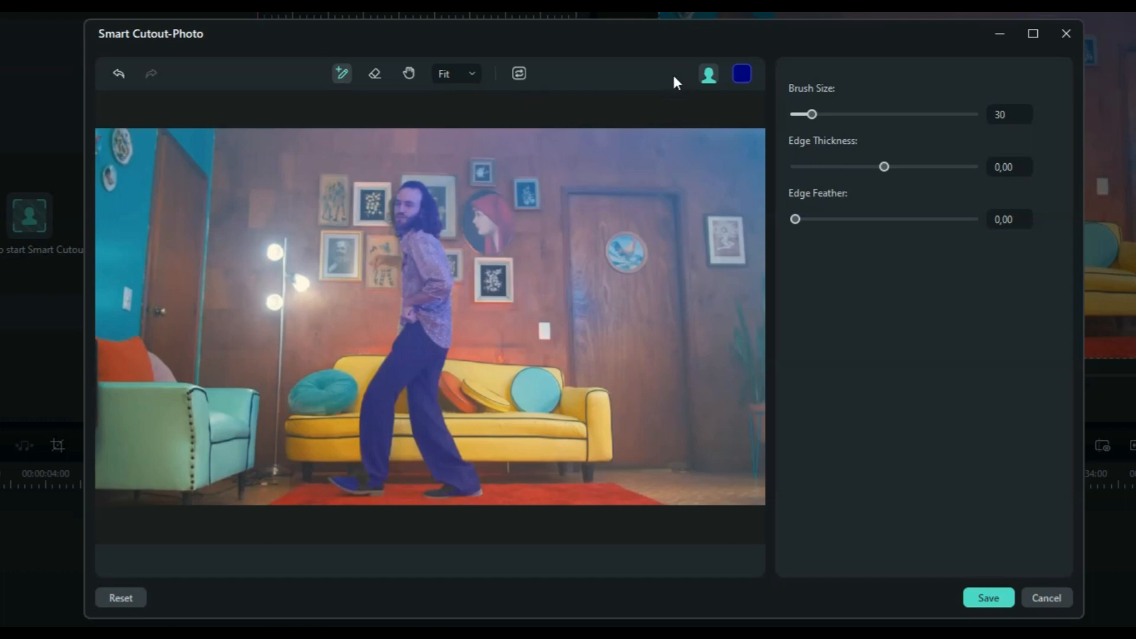
click(707, 74)
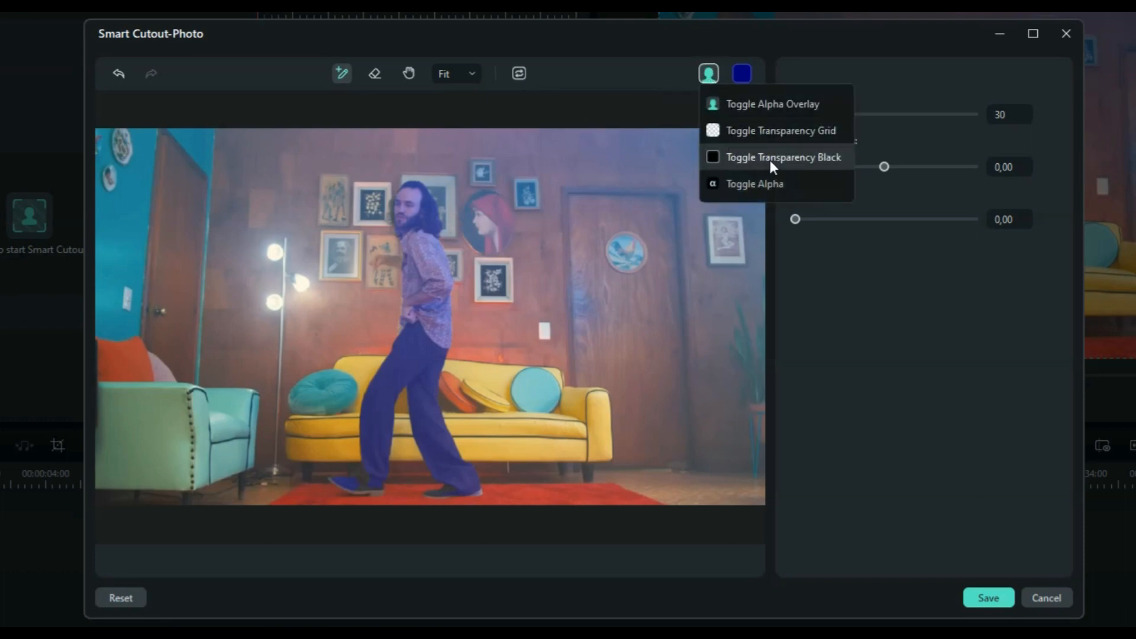
click(815, 157)
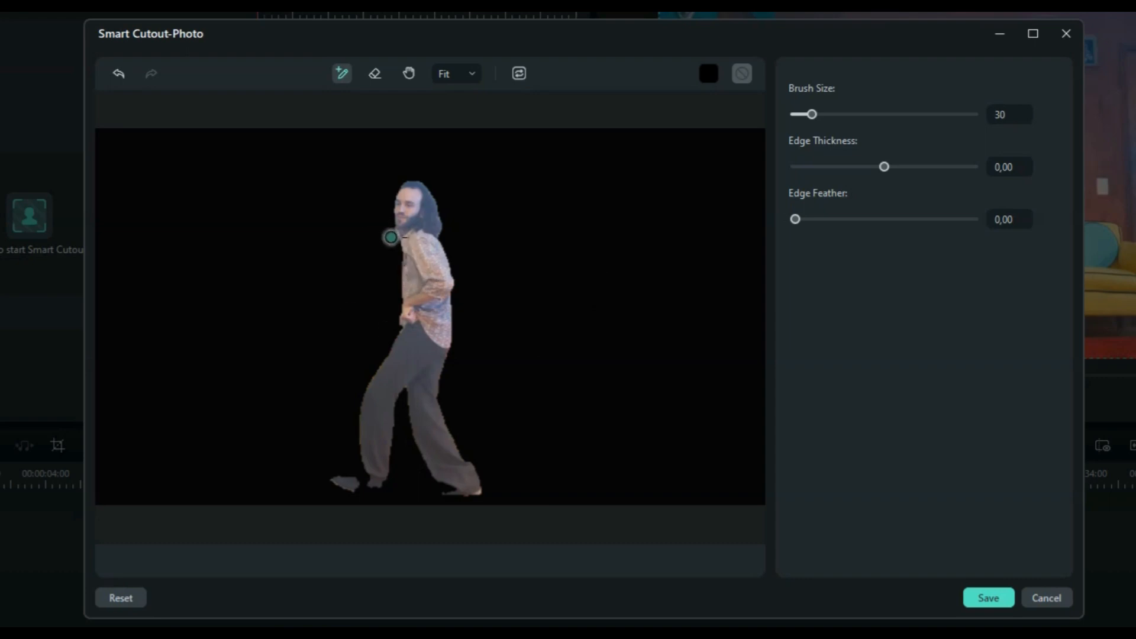
- Add the man's missing forearm to the cutout and erase the stray background areas around his hand
drag(379, 263, 370, 256)
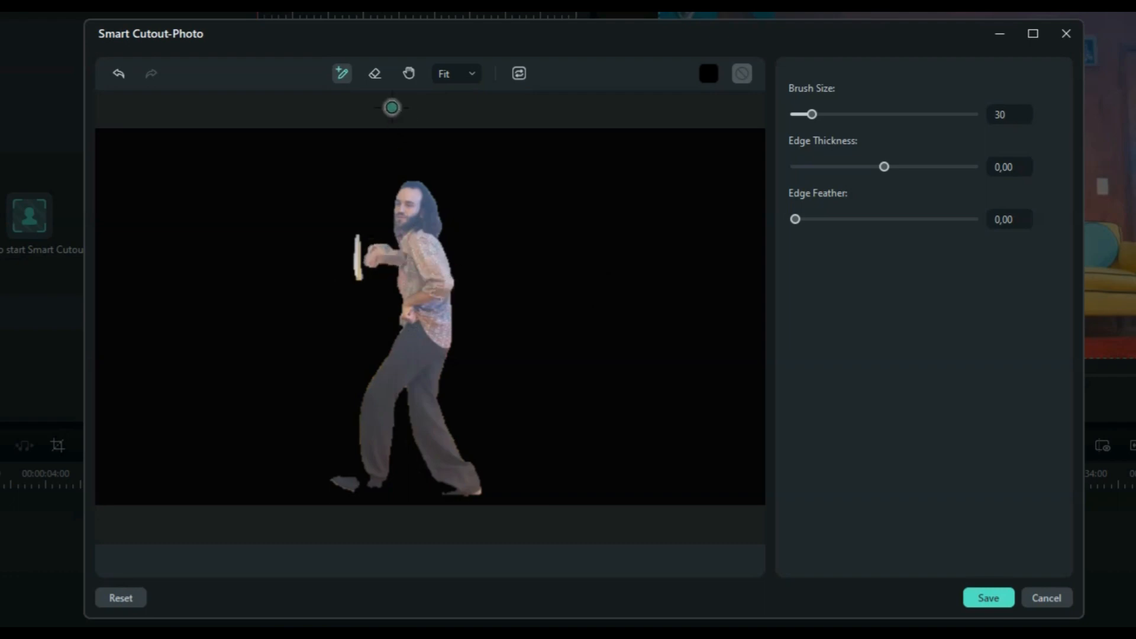
click(379, 79)
drag(355, 237, 355, 286)
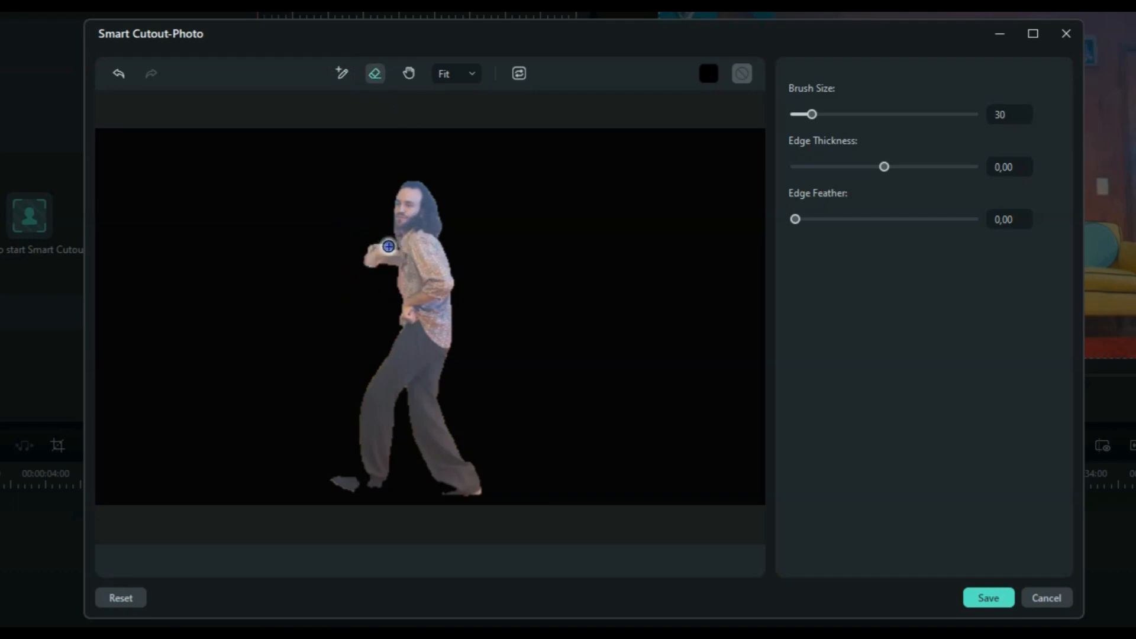
click(368, 255)
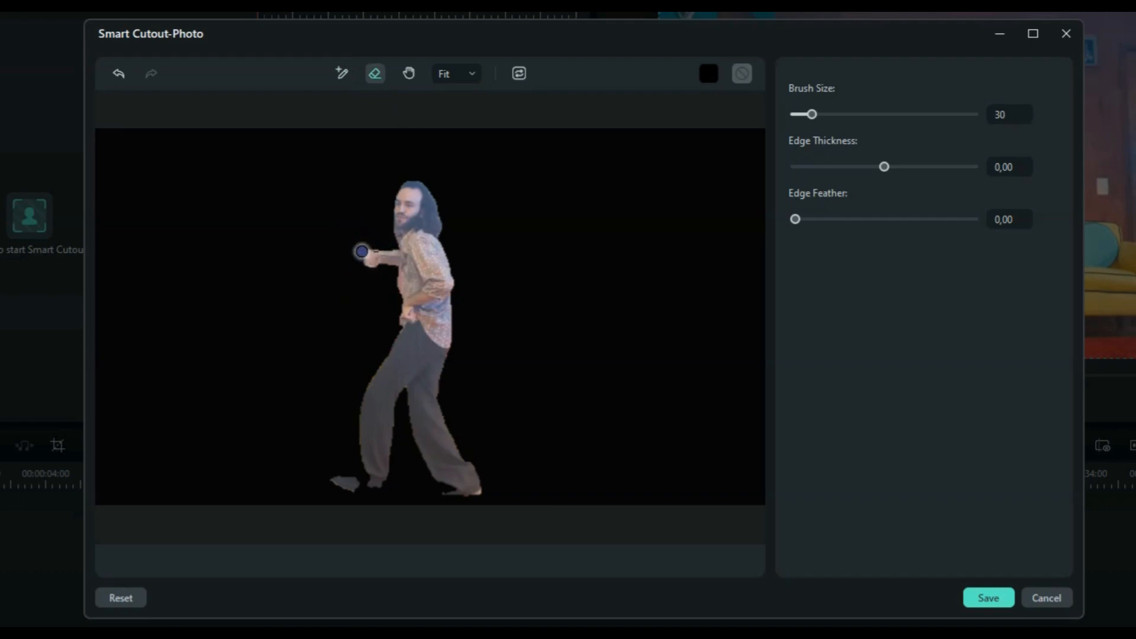
- Brush the missing parts of both shoes into the standing man's cutout
click(342, 73)
mouse_move(371, 481)
mouse_down()
mouse_move(355, 482)
mouse_move(370, 477)
mouse_up()
mouse_move(471, 489)
mouse_down()
mouse_move(431, 495)
mouse_move(494, 507)
mouse_up()
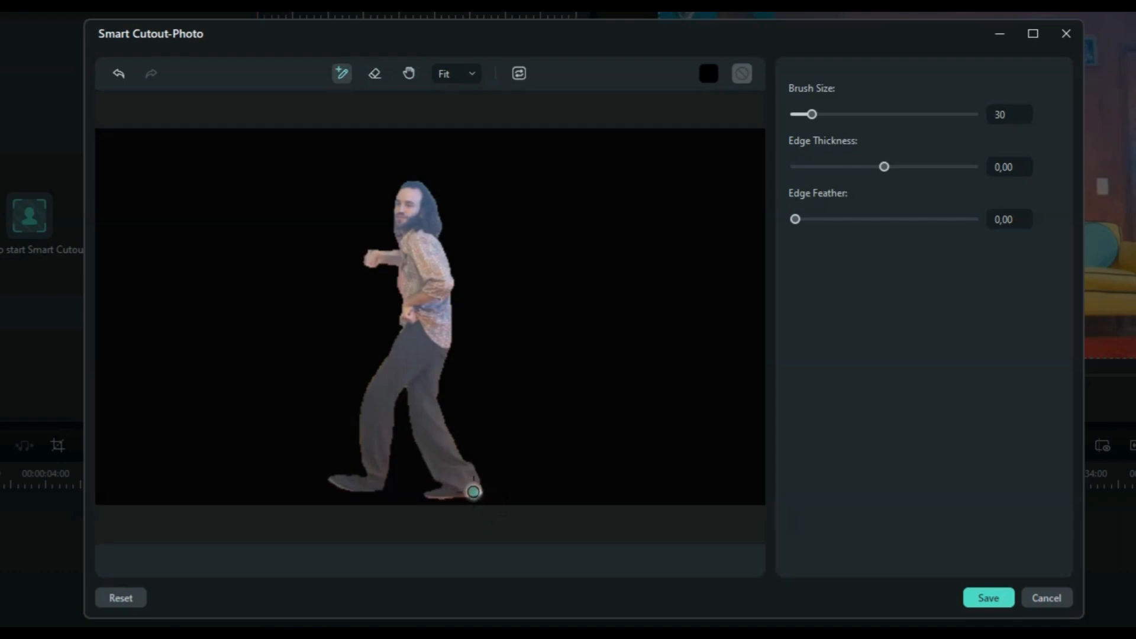
drag(360, 487, 382, 487)
- Set the cutout's edge thickness to 1,87 and edge feather to 3,74, and save the cutout
drag(881, 171, 885, 168)
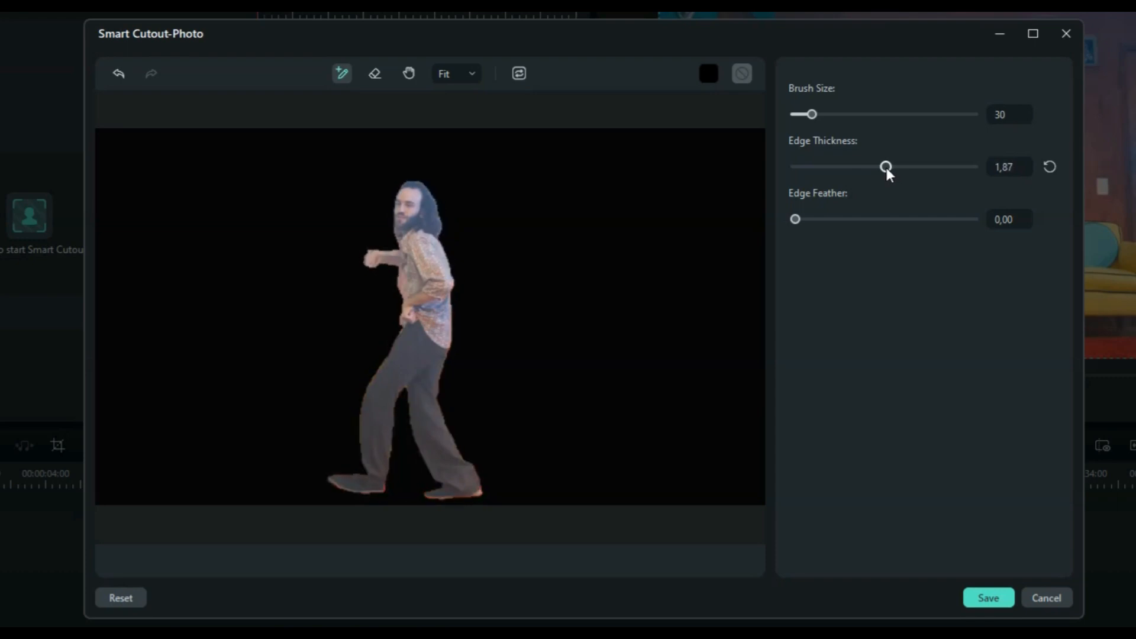
drag(794, 219, 802, 218)
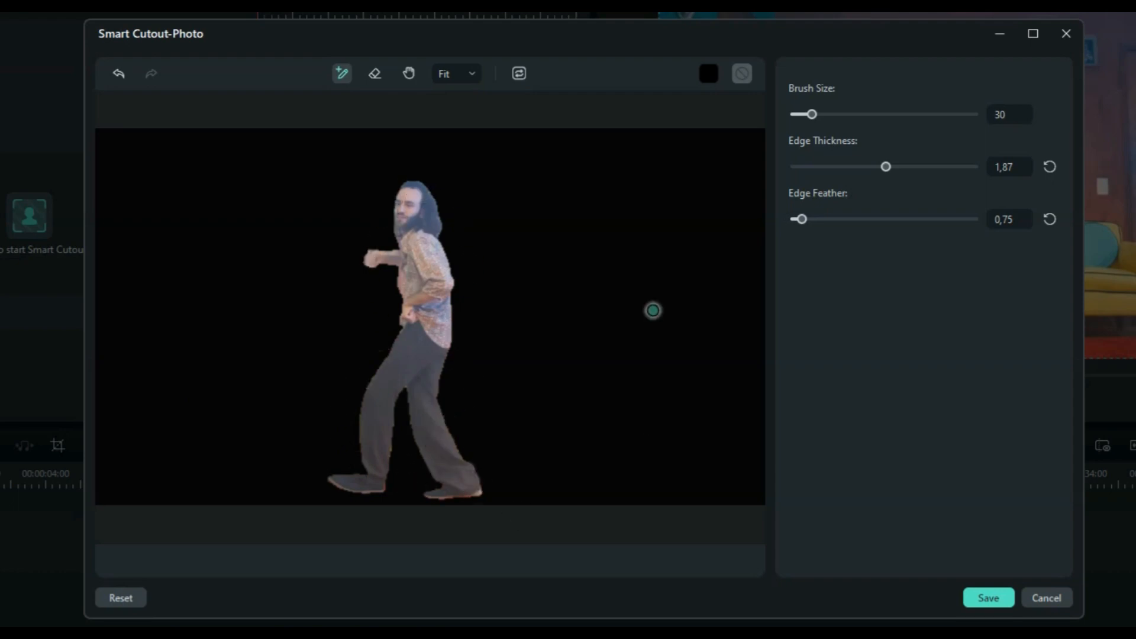
drag(801, 218, 829, 219)
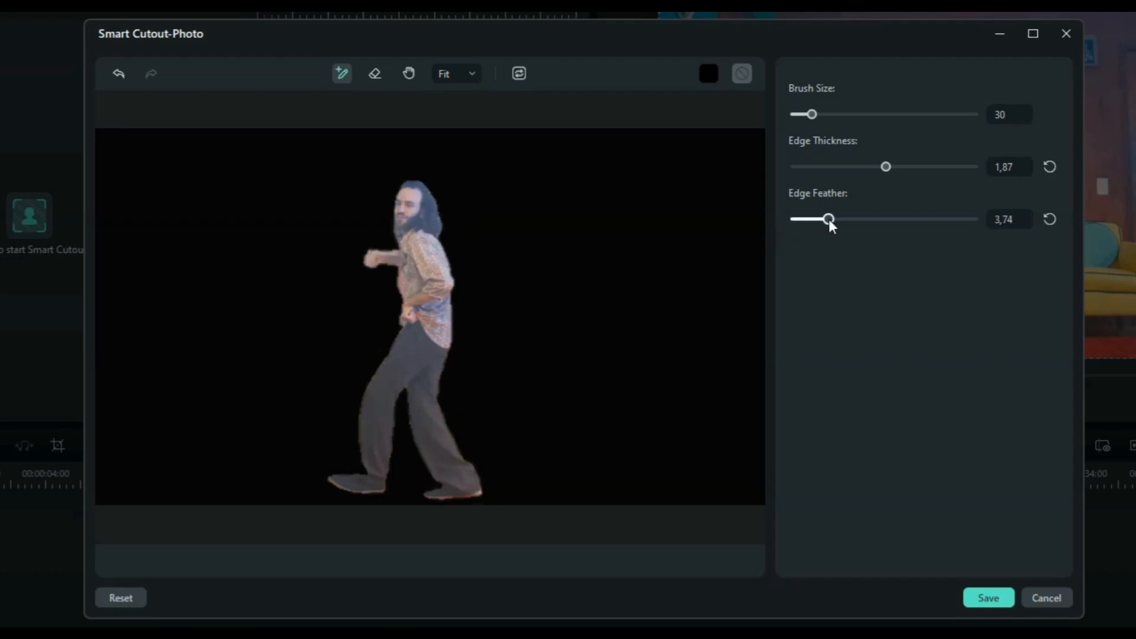
click(986, 598)
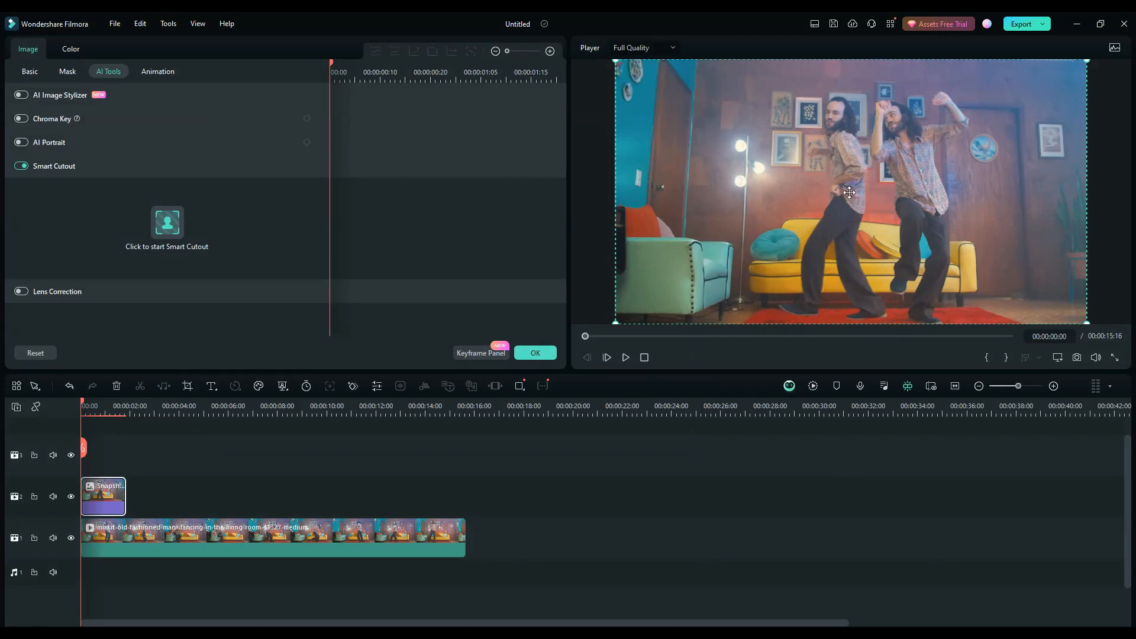
- Save a JPG snapshot of the seated man's frame at 00:00:04:03 to D:/VIDEO/PROJECT
drag(81, 402, 182, 438)
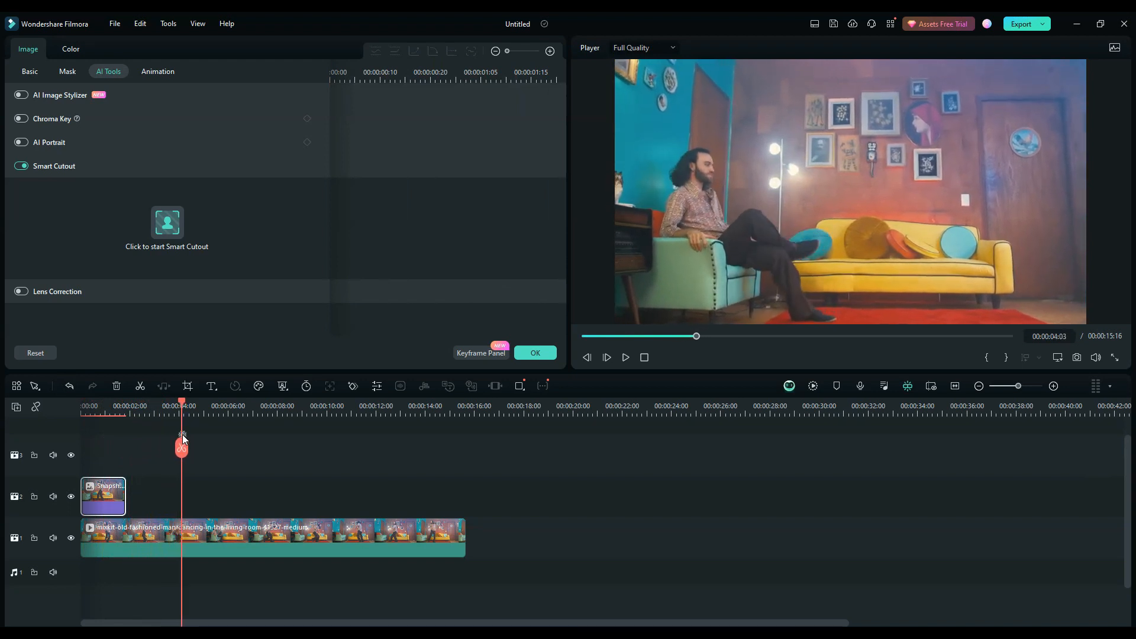
click(1079, 359)
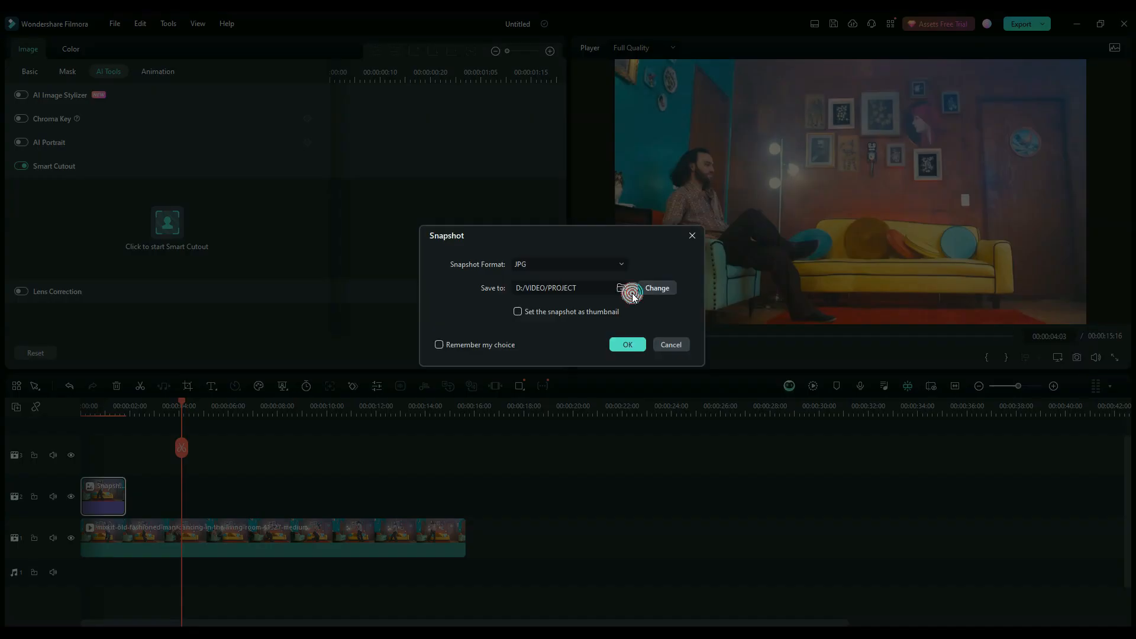
click(627, 343)
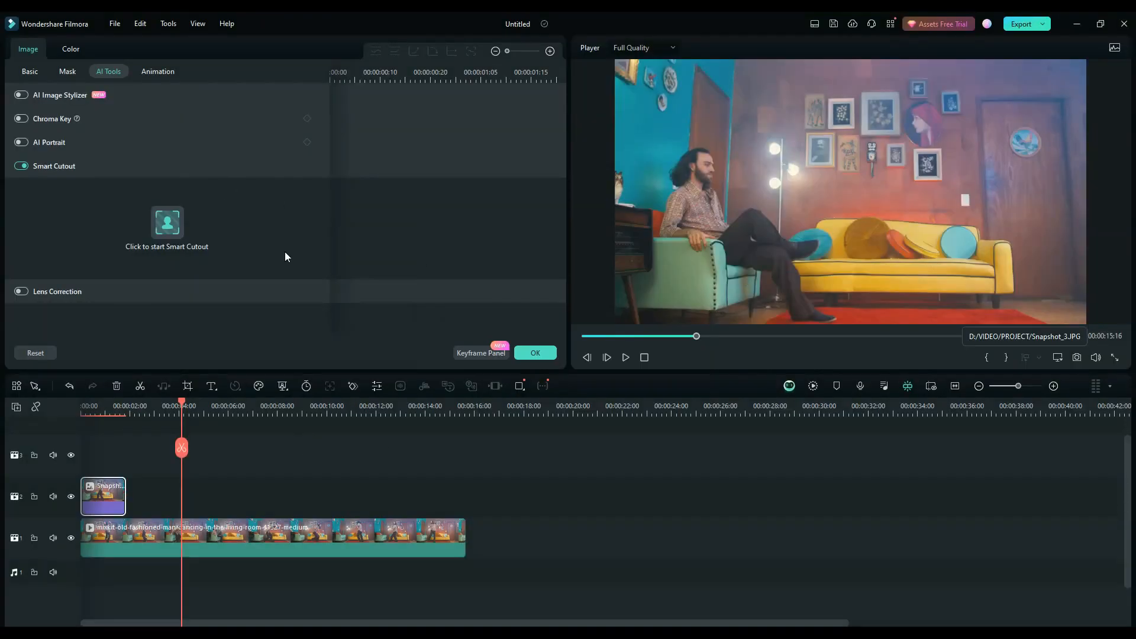
- Place Snapshot_3 on video track 3 at the timeline start and trim its end to 00:00:04:03
click(535, 352)
drag(247, 142, 92, 454)
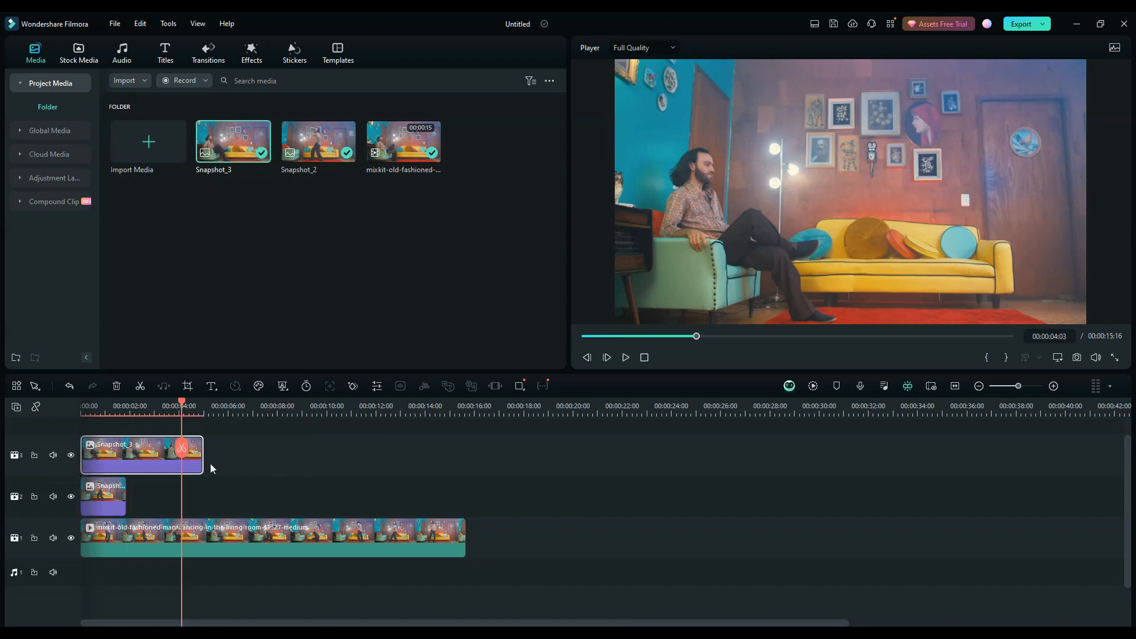
drag(202, 463, 181, 460)
- Enable Smart Cutout on the Snapshot_3 clip, brush over the seated man and preview the selection with Transparency Black
double_click(157, 457)
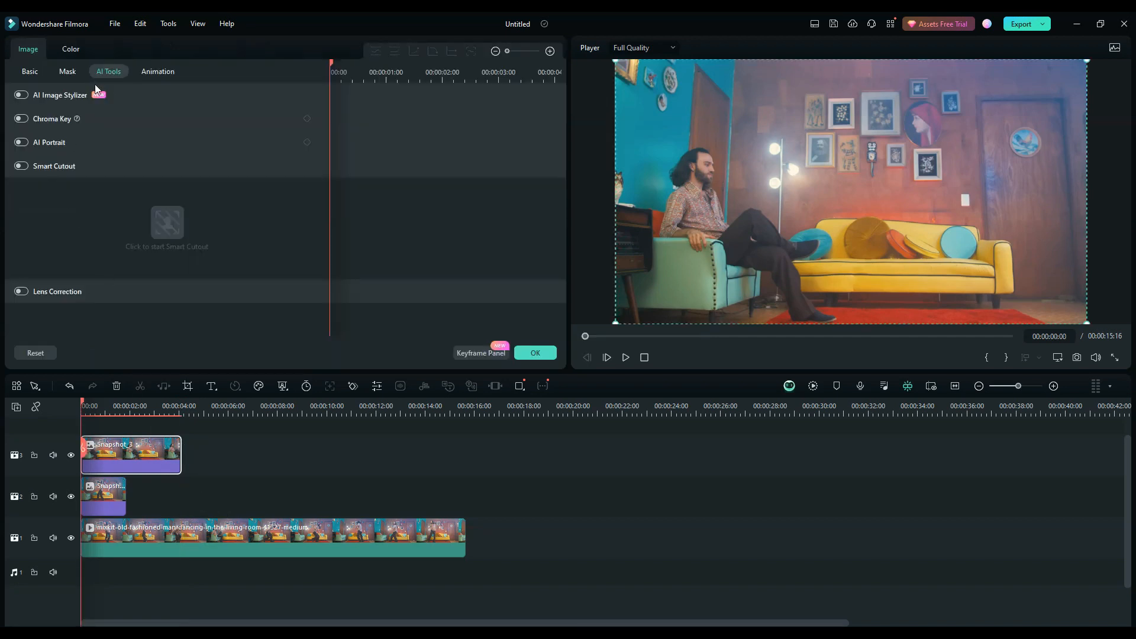
click(32, 167)
click(167, 223)
mouse_move(304, 266)
mouse_down()
mouse_move(303, 296)
mouse_move(331, 349)
mouse_move(376, 370)
mouse_move(402, 408)
mouse_up()
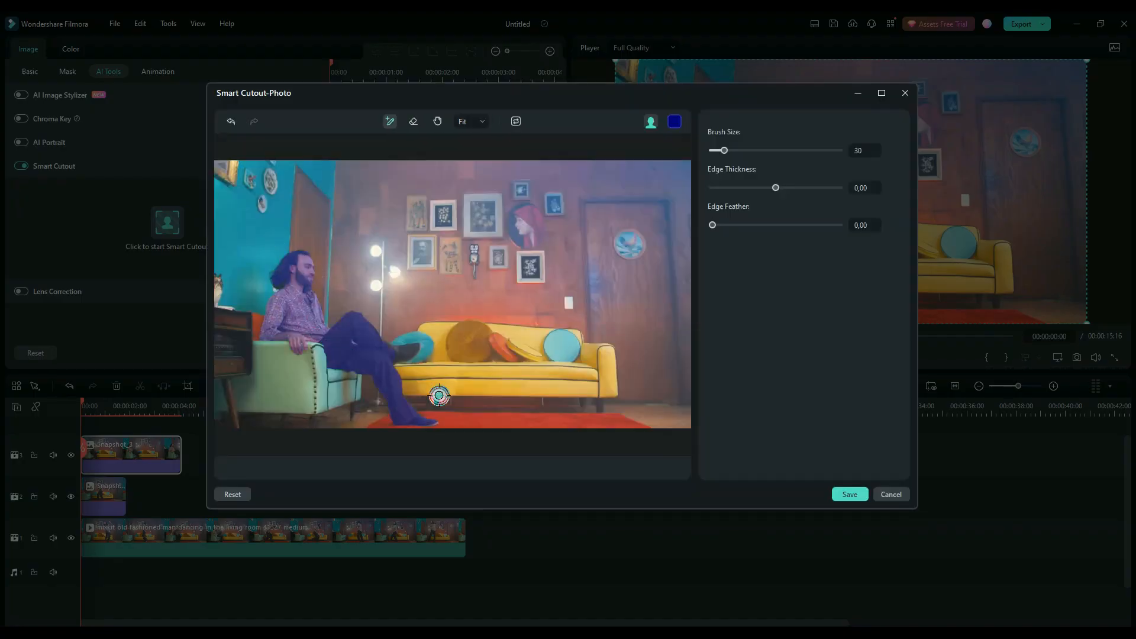
click(651, 122)
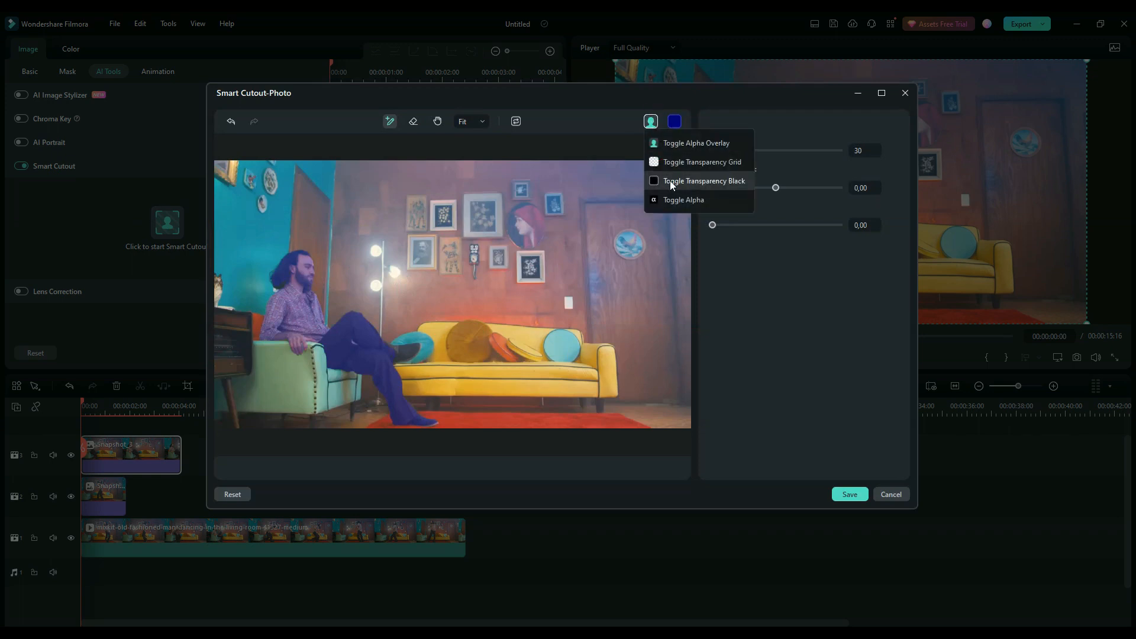
click(718, 186)
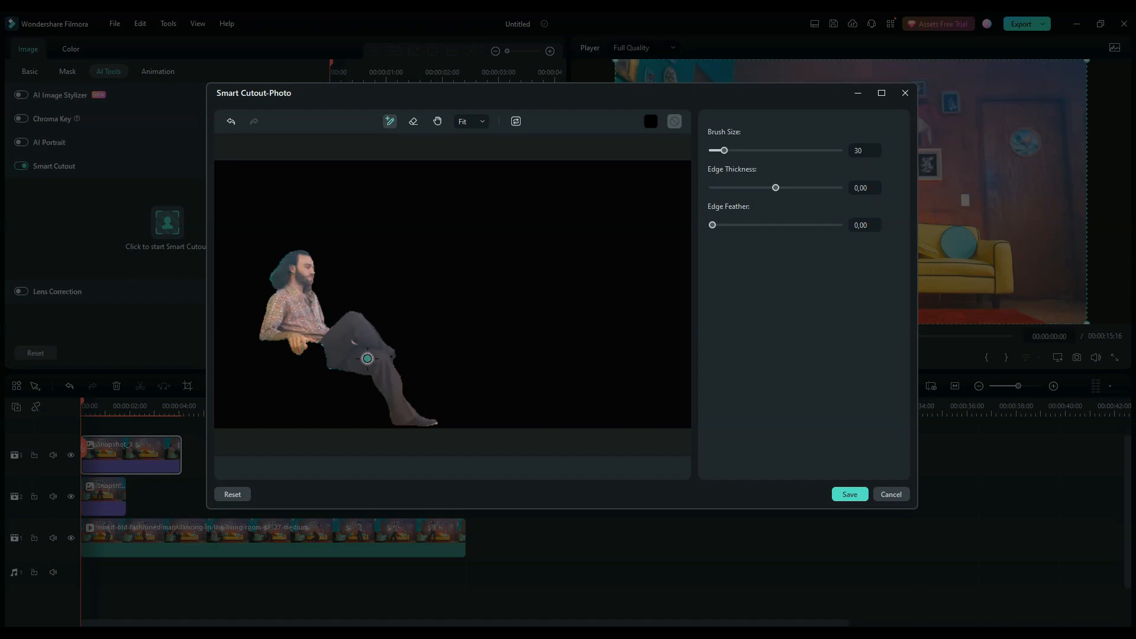
- Add the seated man's raised foot, erase the excess at its tip, and save the cutout with edge feather 2,34
mouse_move(407, 356)
mouse_down()
mouse_move(419, 376)
mouse_move(415, 349)
mouse_move(402, 350)
mouse_move(405, 364)
mouse_move(394, 354)
mouse_move(408, 349)
mouse_move(420, 369)
mouse_move(411, 360)
mouse_move(363, 377)
mouse_move(376, 352)
mouse_move(417, 352)
mouse_up()
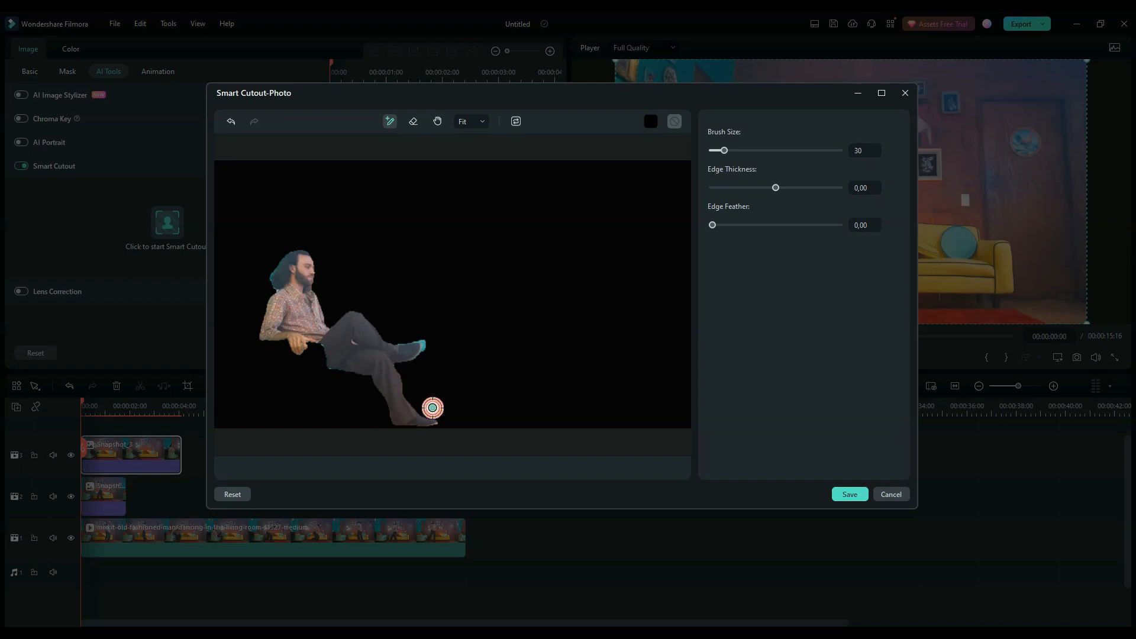
click(413, 121)
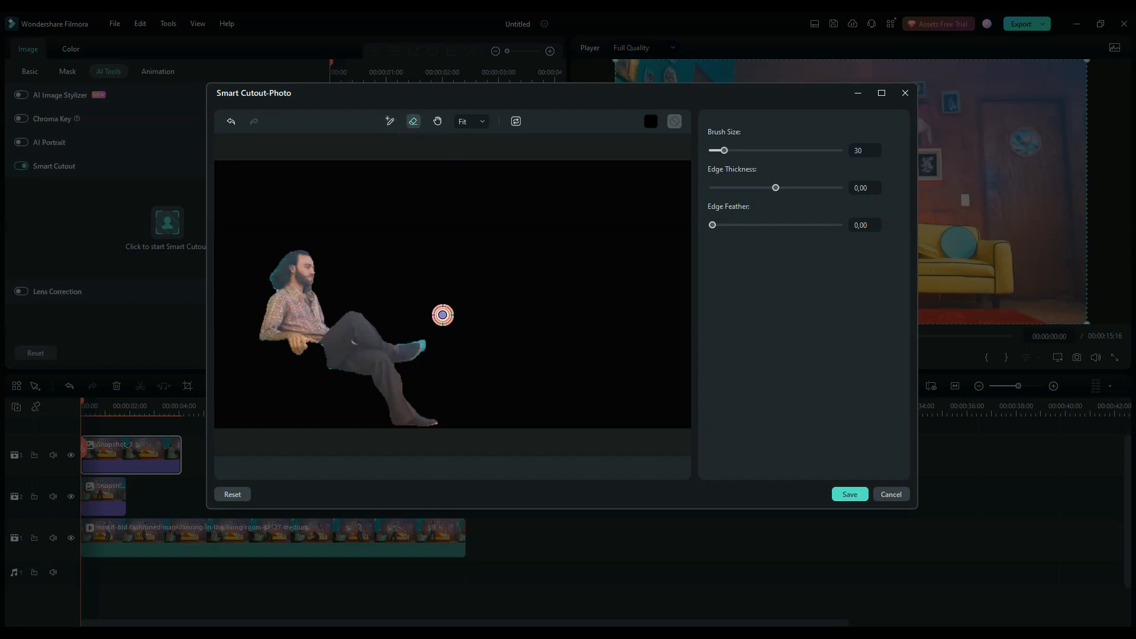
mouse_move(427, 340)
mouse_down()
mouse_move(413, 340)
mouse_move(425, 348)
mouse_up()
mouse_move(713, 226)
mouse_down()
mouse_move(740, 229)
mouse_move(730, 229)
mouse_up()
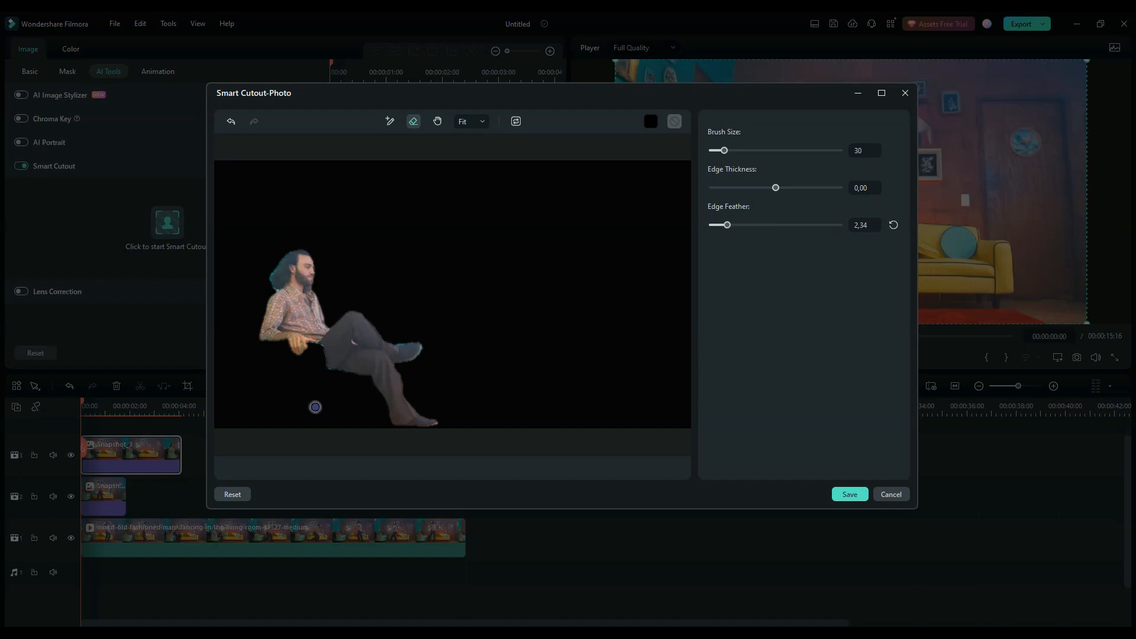
click(850, 494)
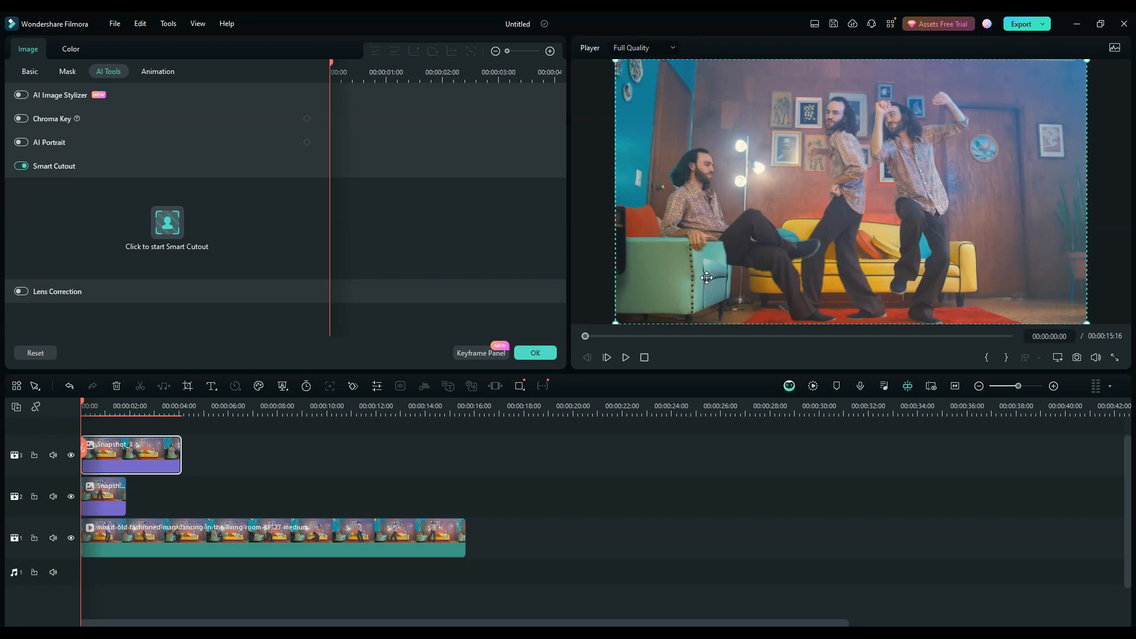
- Play the timeline from the start to check how the cutout figures merge with the moving man
click(626, 357)
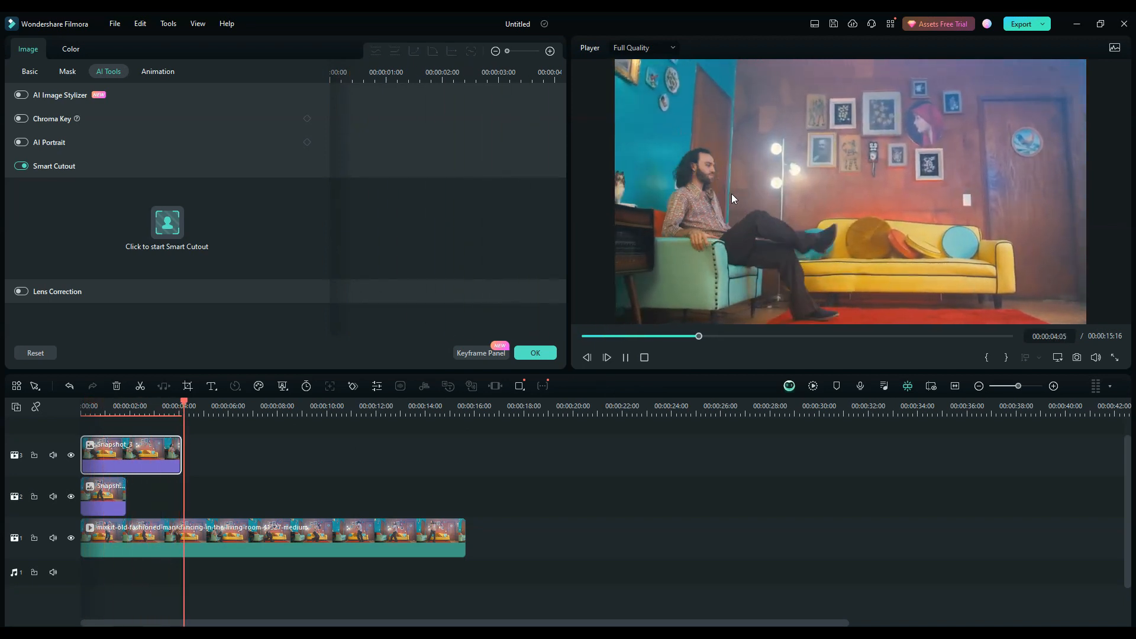
click(625, 357)
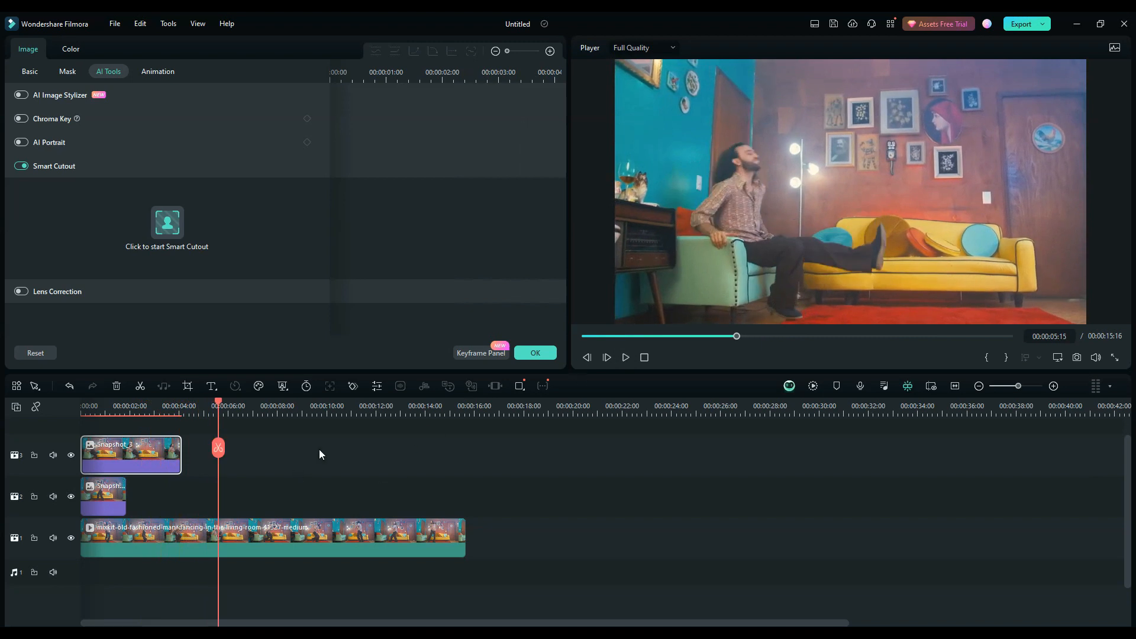